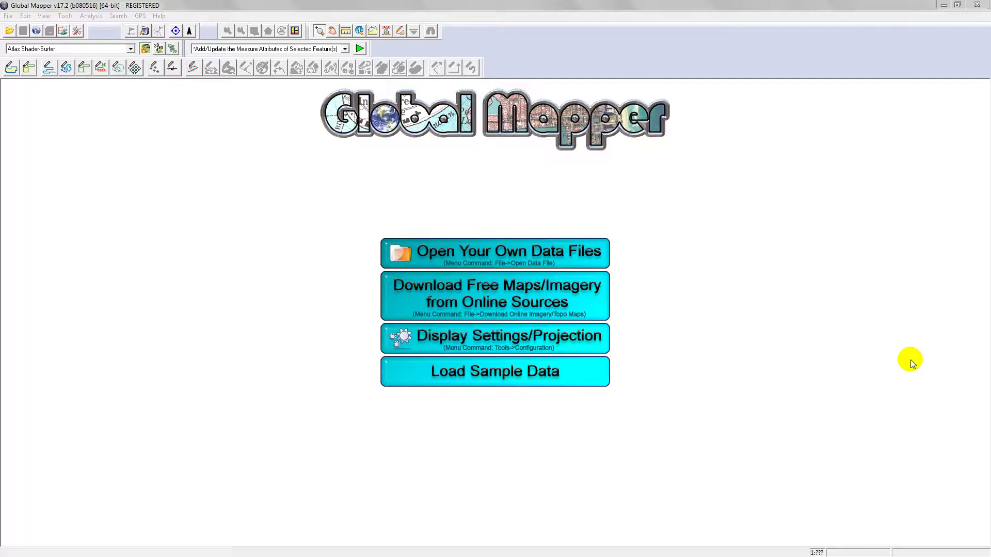
Load San_Gabriel_Reservoir_15minute_maps.shp from the shps folder as the footprint layer.
left_click(8, 32)
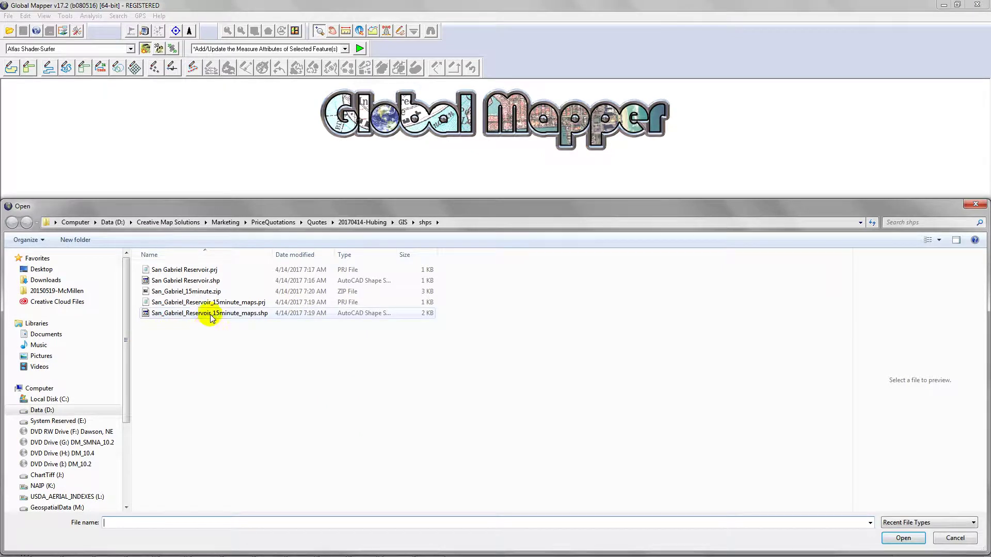
double_click(221, 313)
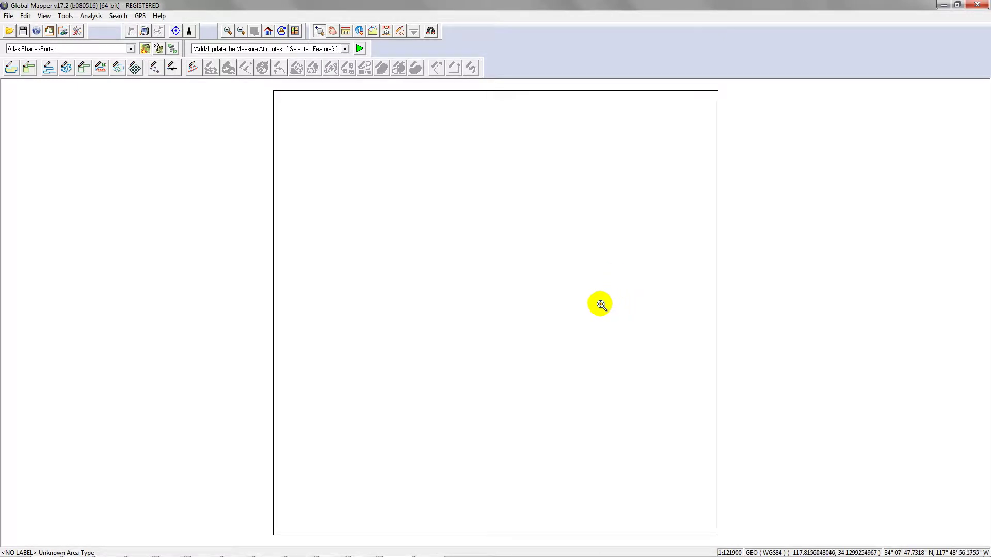
Show the footprint's attributes: Pomona sheet, scale 62500, surveyed 1894, with download link.
left_click(359, 32)
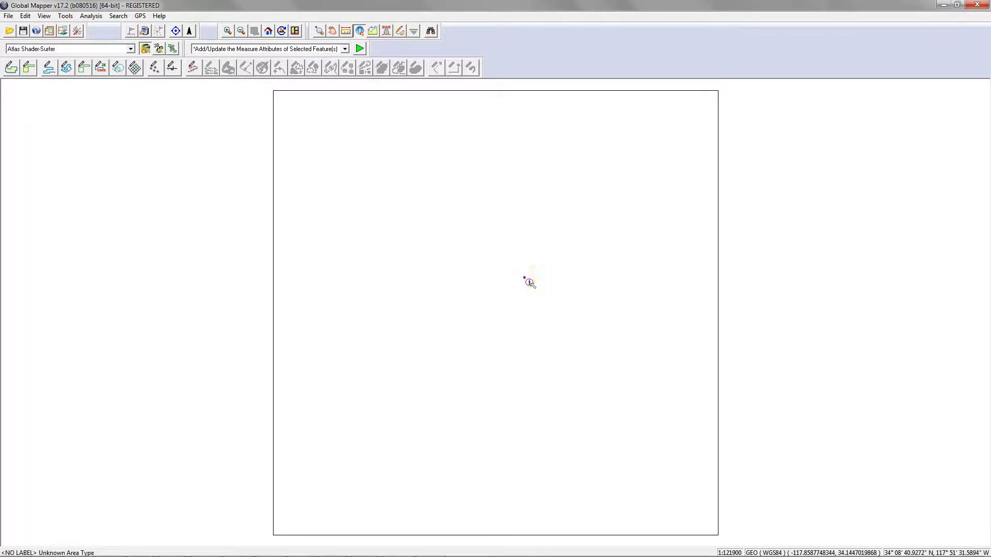
left_click(529, 281)
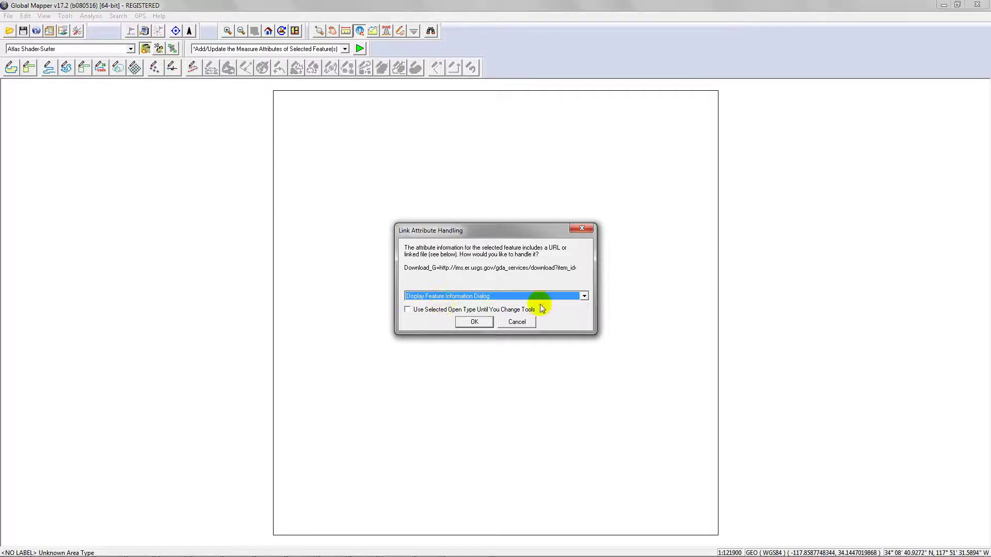
left_click(408, 310)
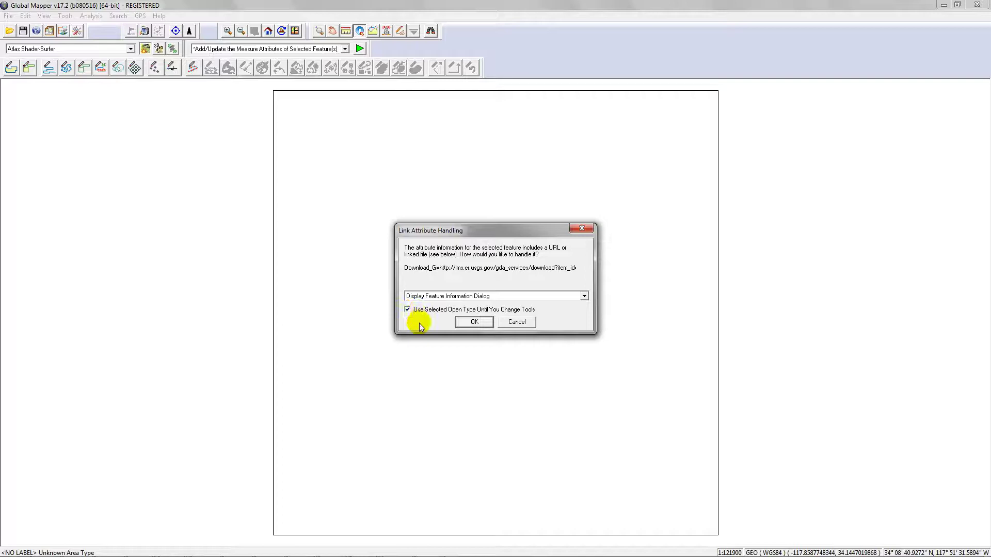
left_click(470, 323)
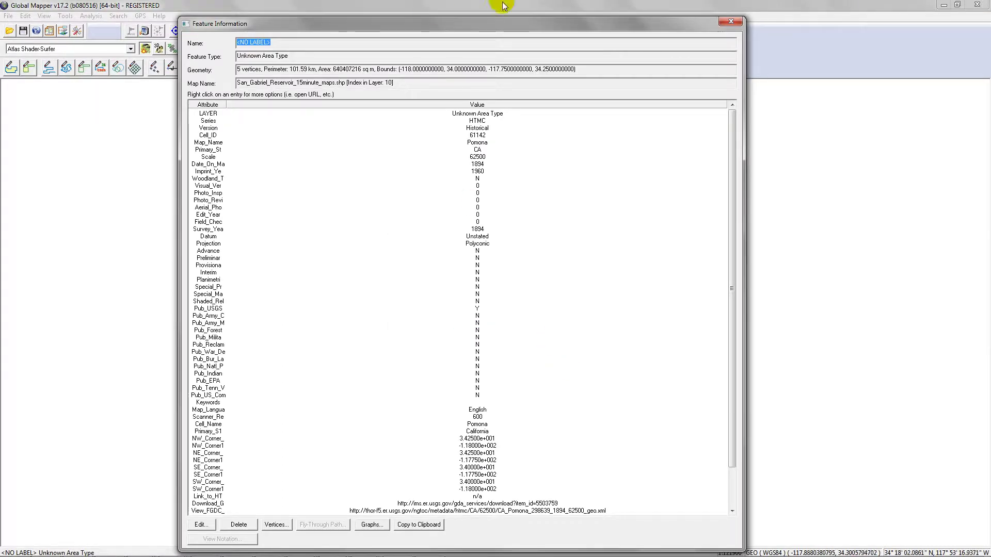
Move the attribute window aside and step past the 1897, 1898 and 1902 sheets to the 1904 edition.
left_click_drag(481, 29, 746, 14)
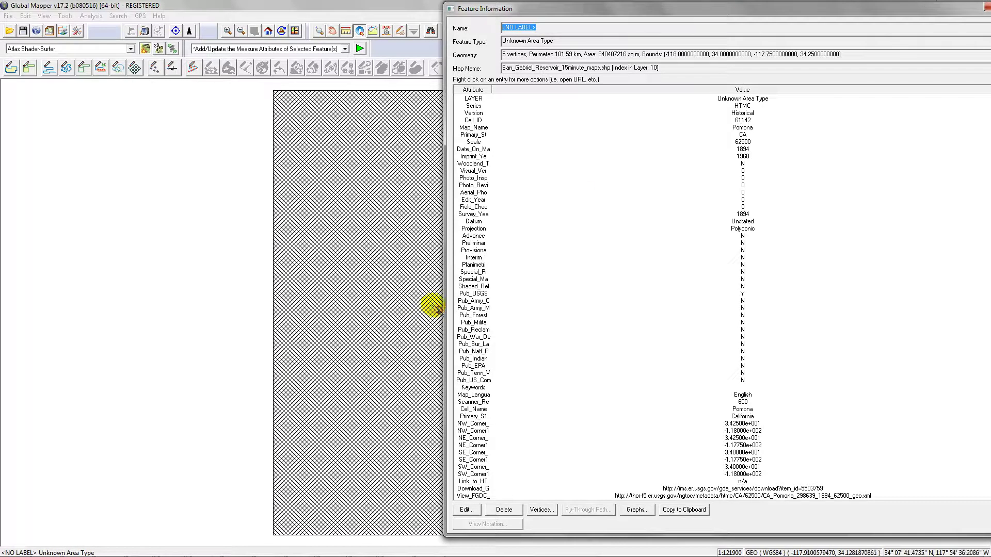
left_click_drag(445, 305, 615, 302)
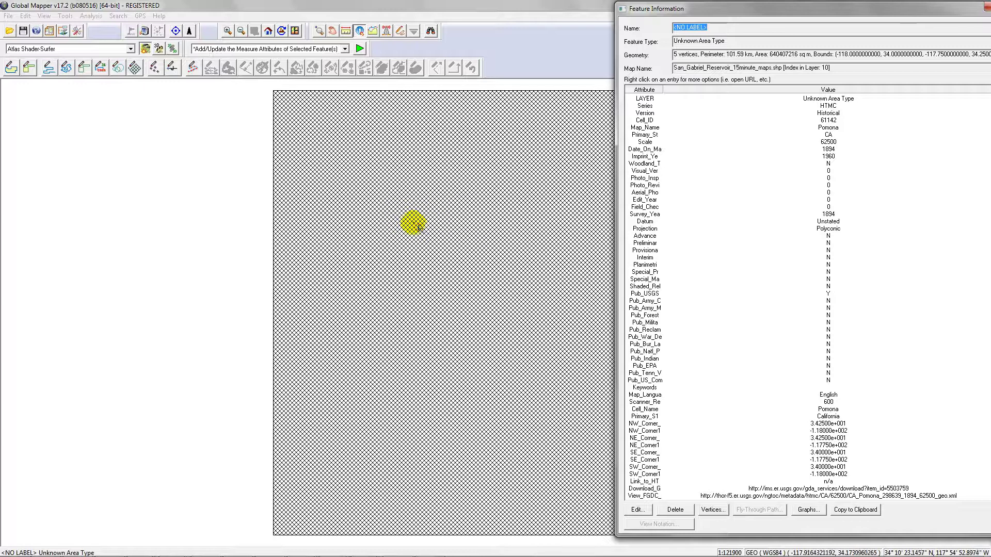
left_click(463, 244)
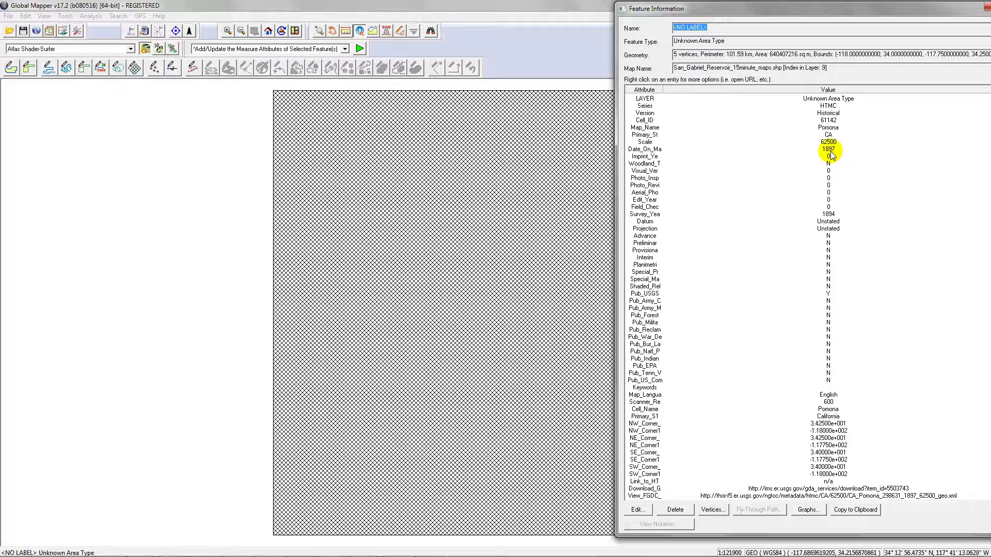
left_click(461, 243)
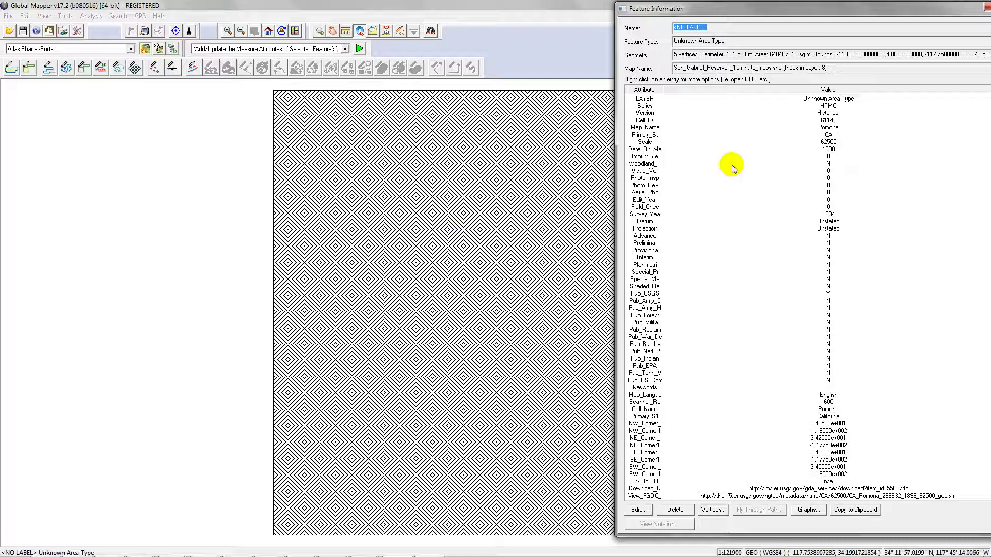
left_click(478, 216)
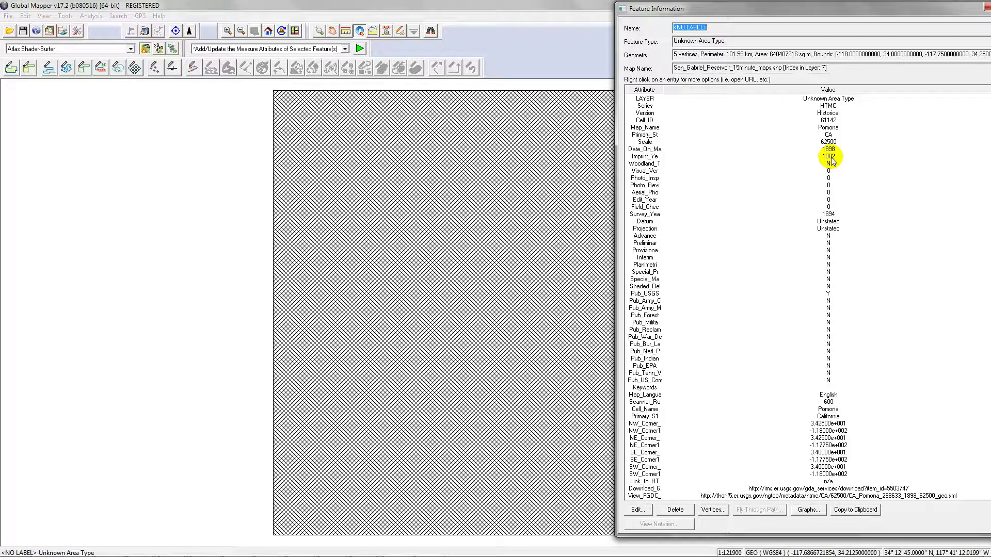
left_click(457, 220)
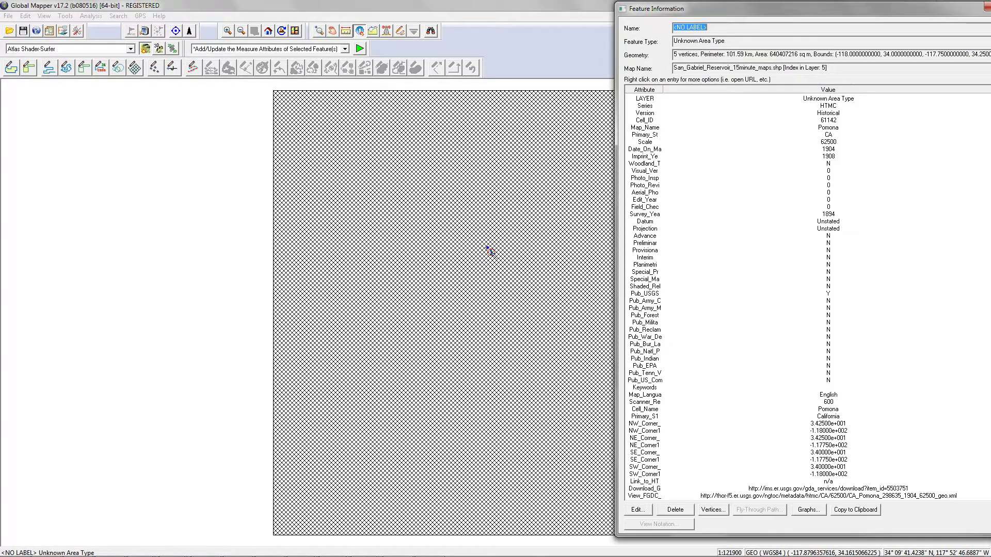
left_click(460, 247)
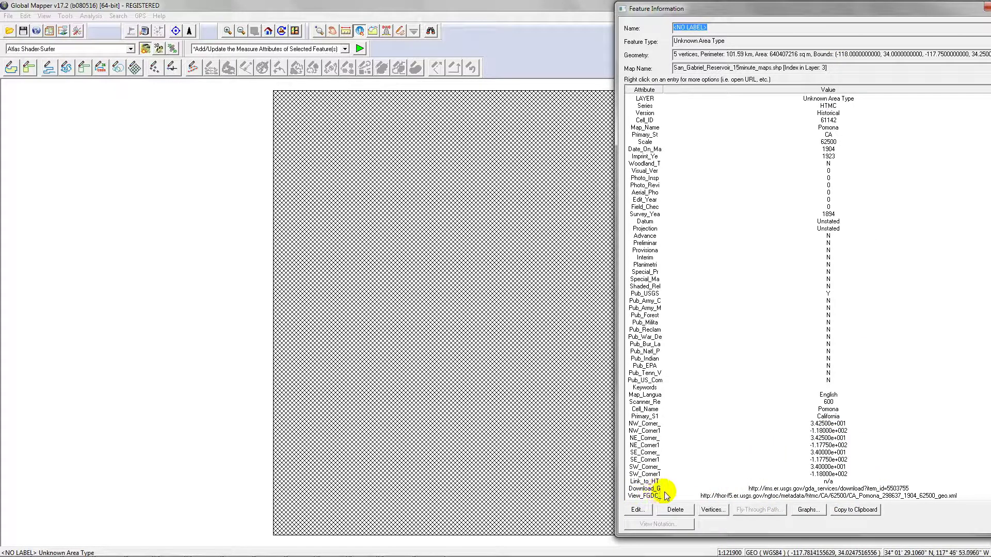
Download the Download_G link into the 20170414-Hubing folder, loading it as a new layer.
left_click(760, 489)
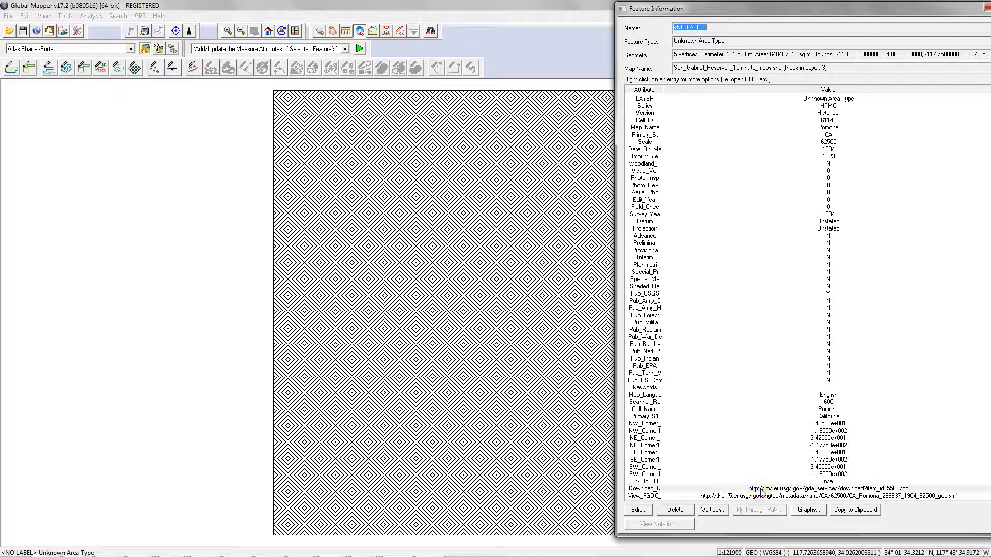
right_click(762, 491)
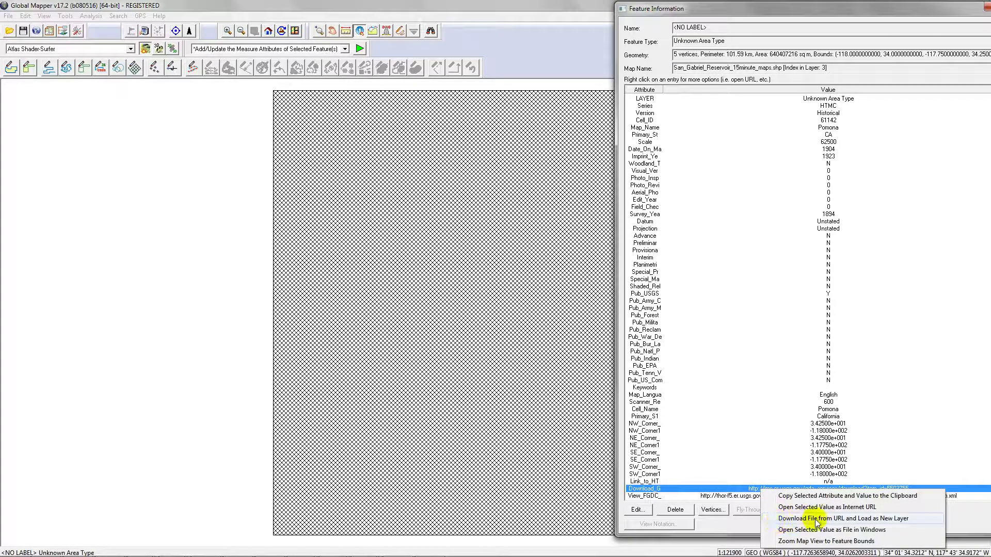
left_click(887, 520)
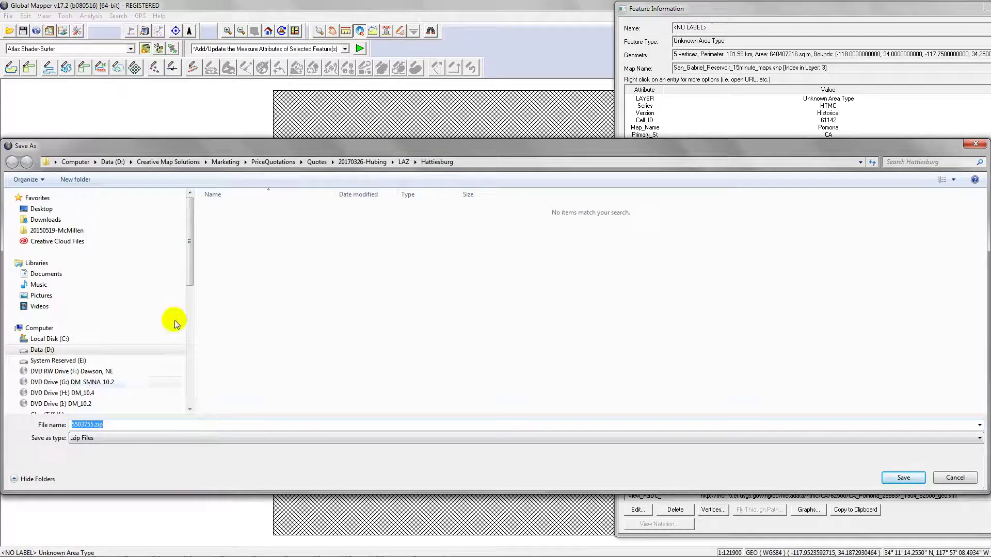
left_click(317, 161)
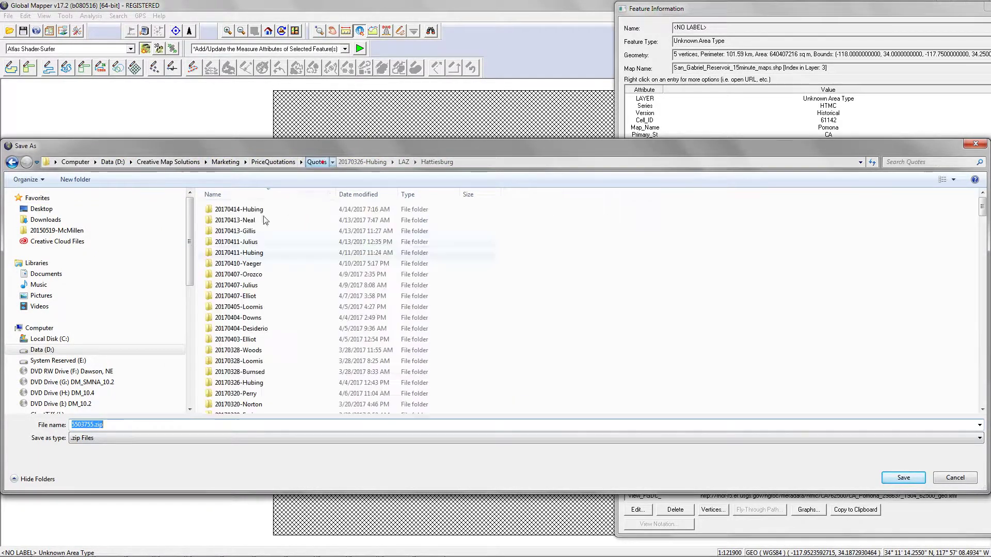
double_click(227, 209)
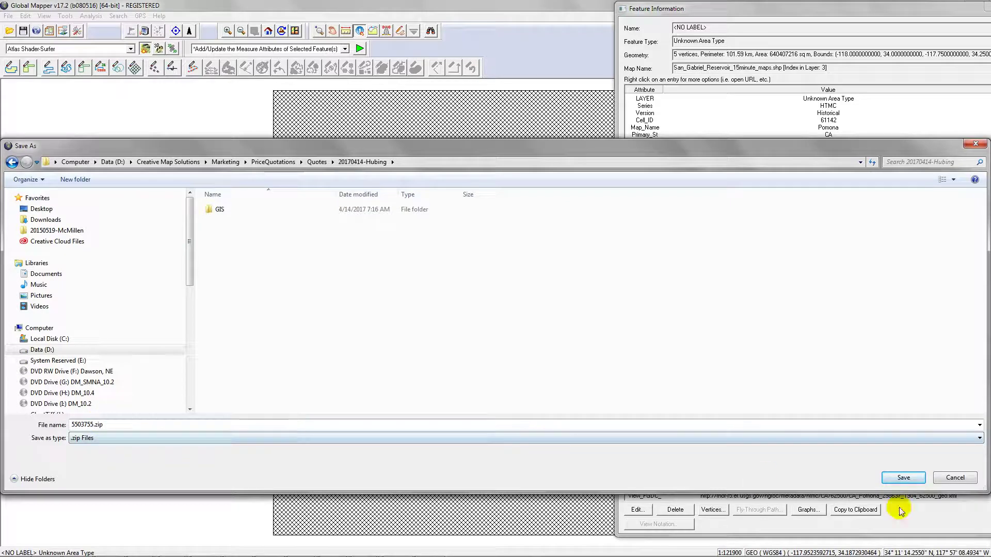
left_click(903, 478)
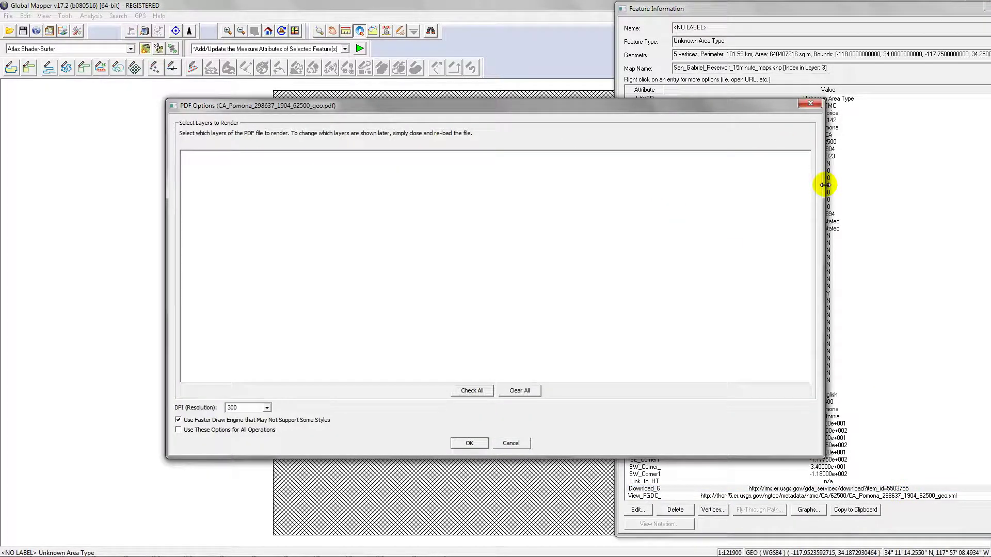
Load CA_Pomona_298637_1904_62500_geo.pdf at 300 DPI, after briefly trying 400 DPI.
left_click_drag(824, 185, 599, 187)
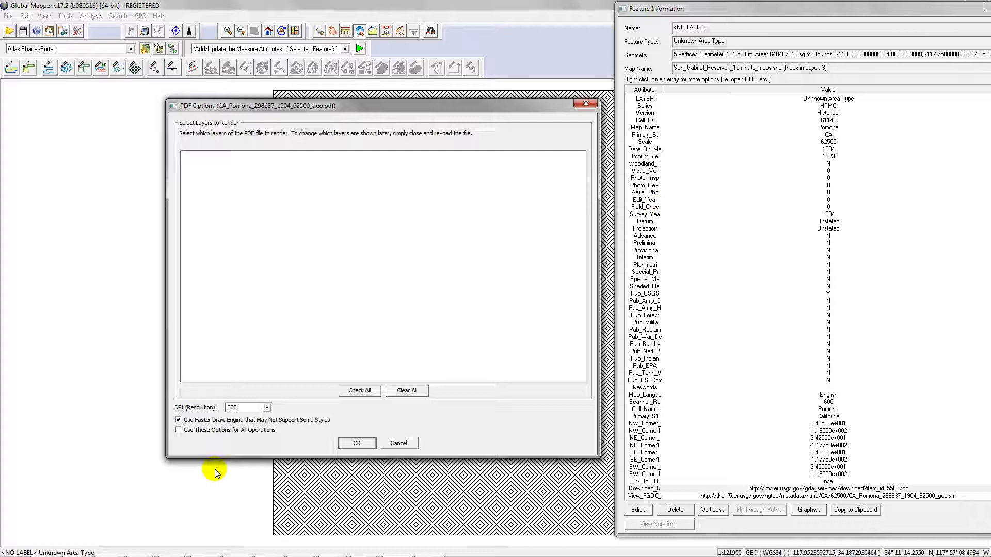
left_click(267, 409)
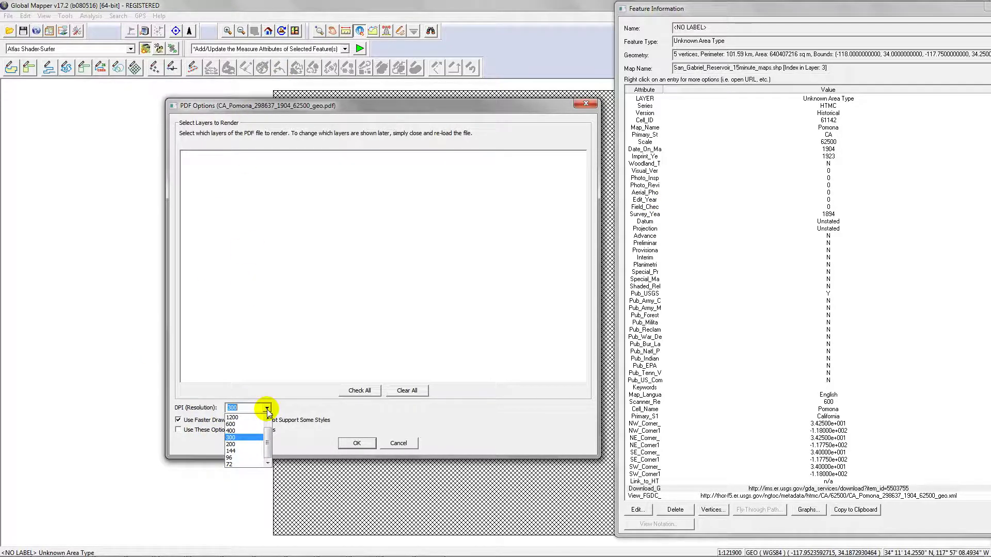
left_click(235, 430)
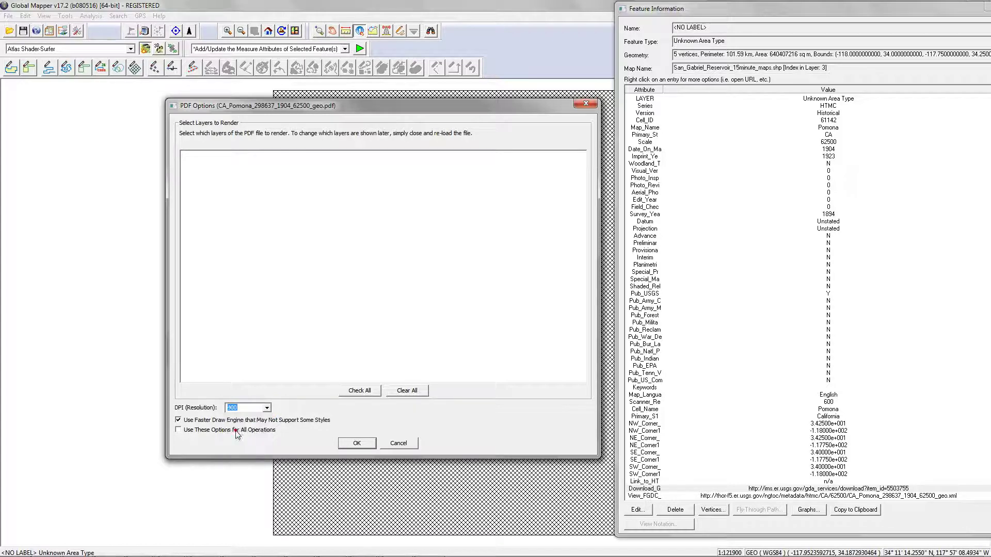
left_click(266, 409)
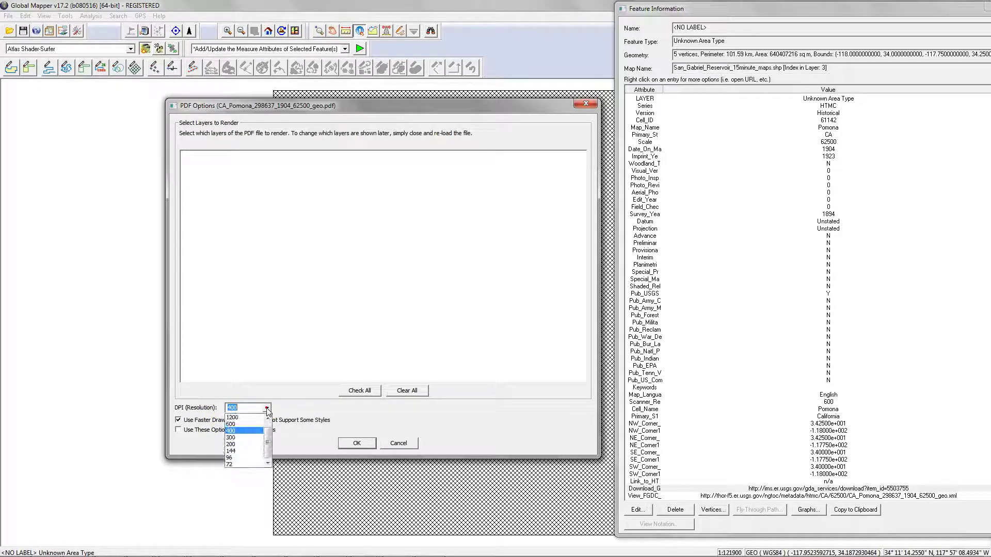
left_click(230, 438)
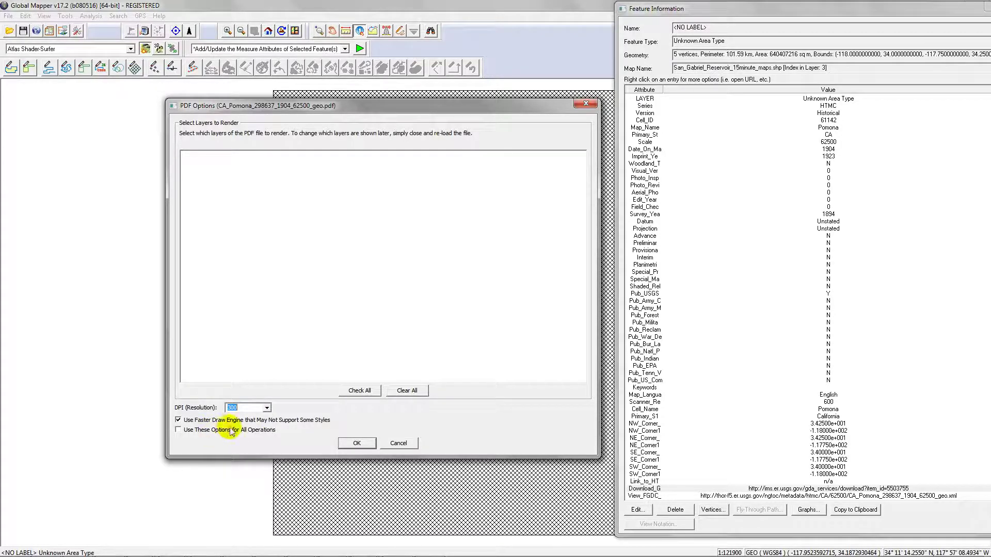
left_click(357, 443)
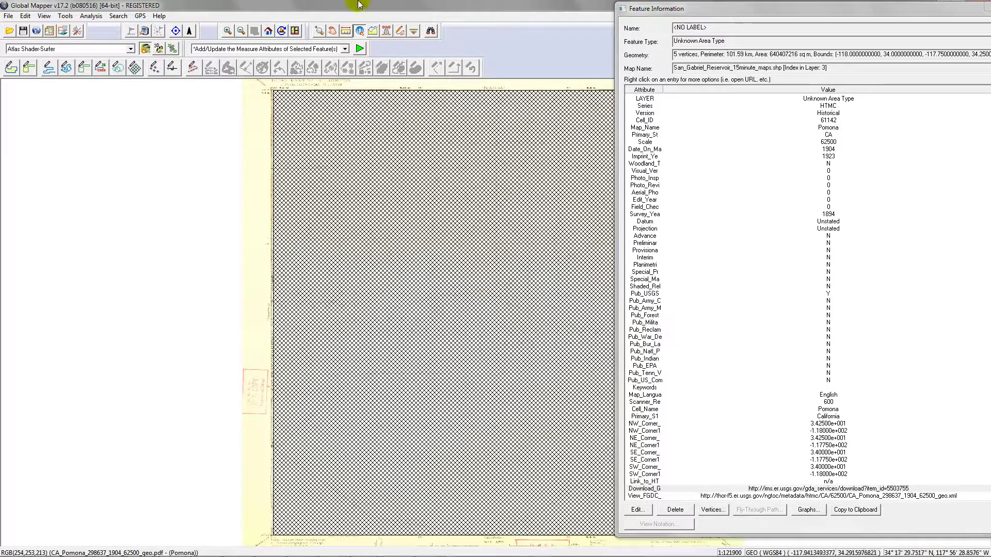
Dismiss the feature information, zoom into the Angeles National Forest area, then zoom back out.
key("Escape")
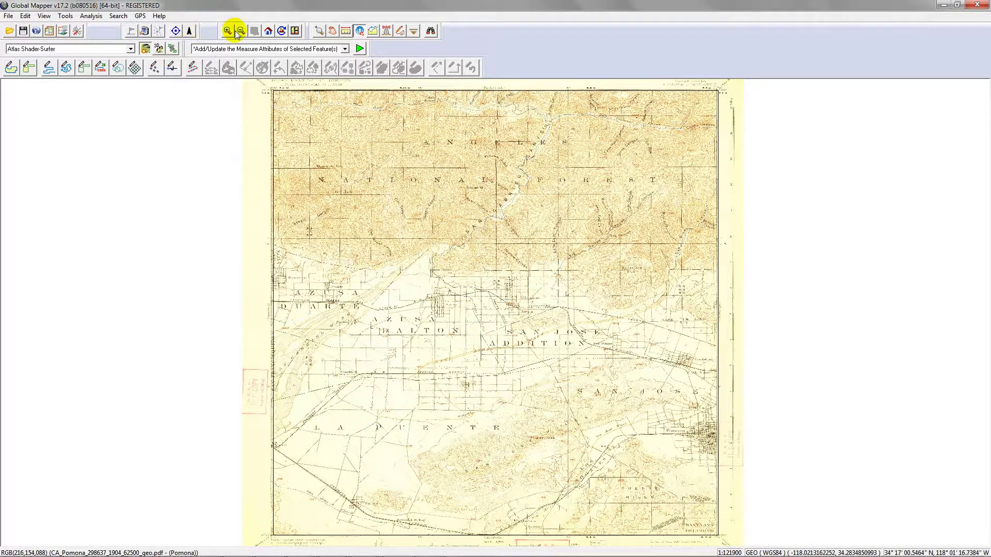
left_click(319, 31)
left_click_drag(416, 126, 579, 289)
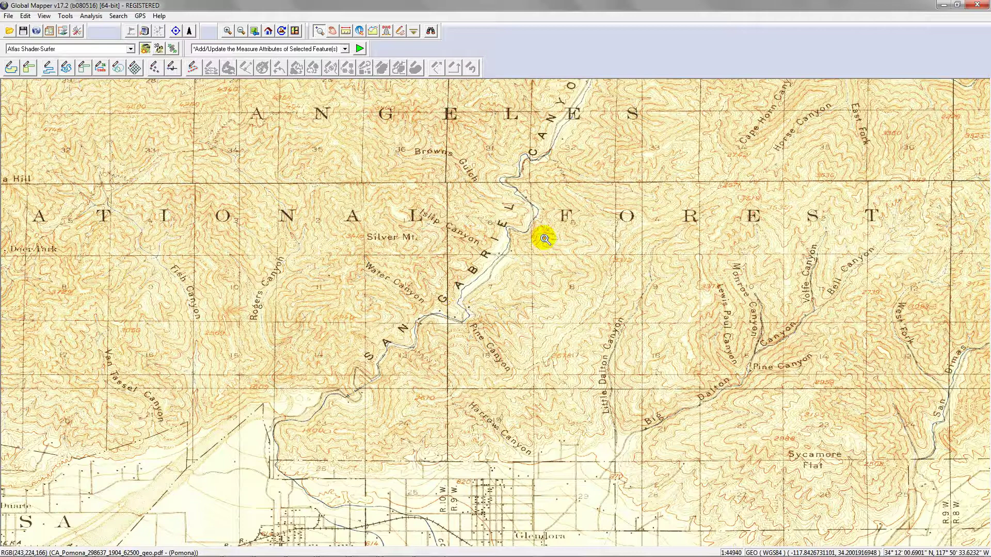
right_click(625, 241)
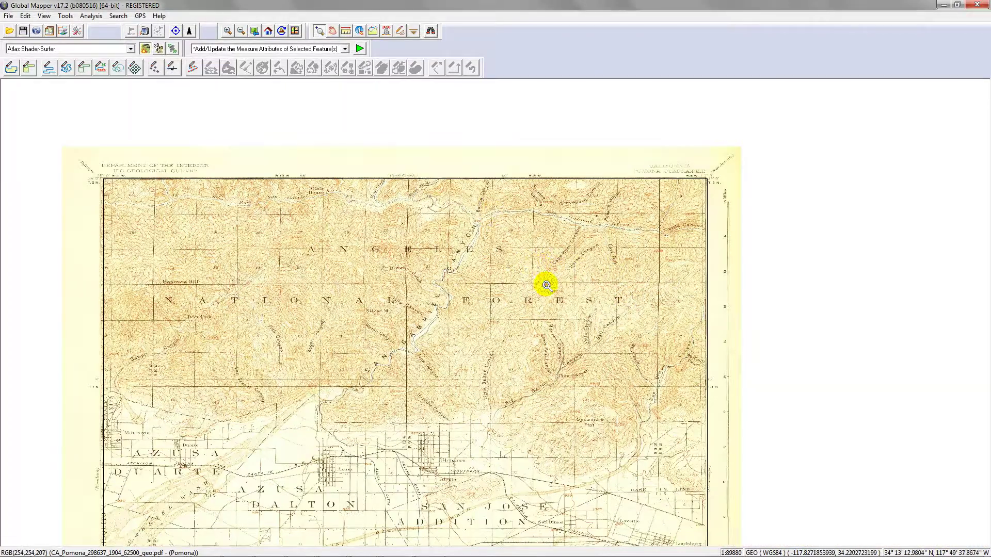
left_click(76, 32)
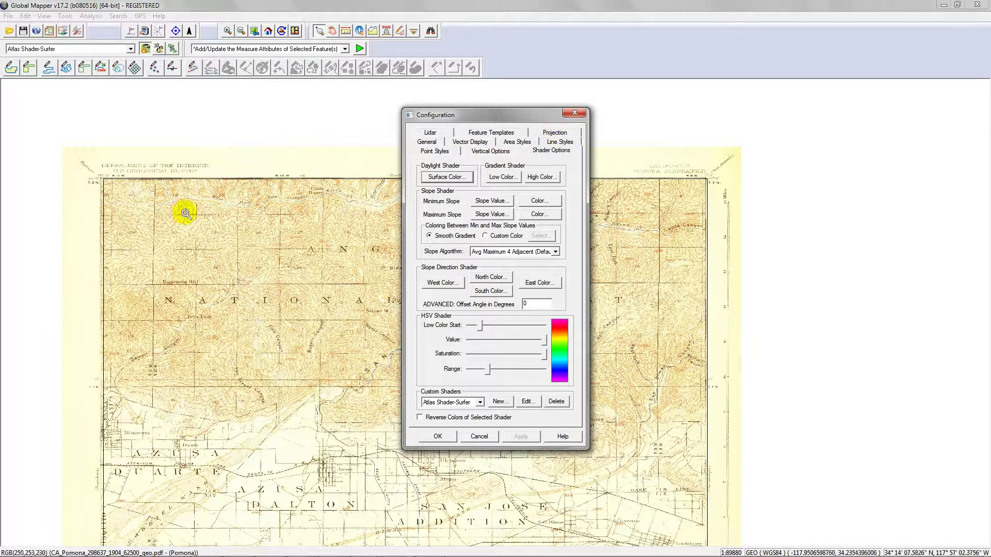
left_click(555, 132)
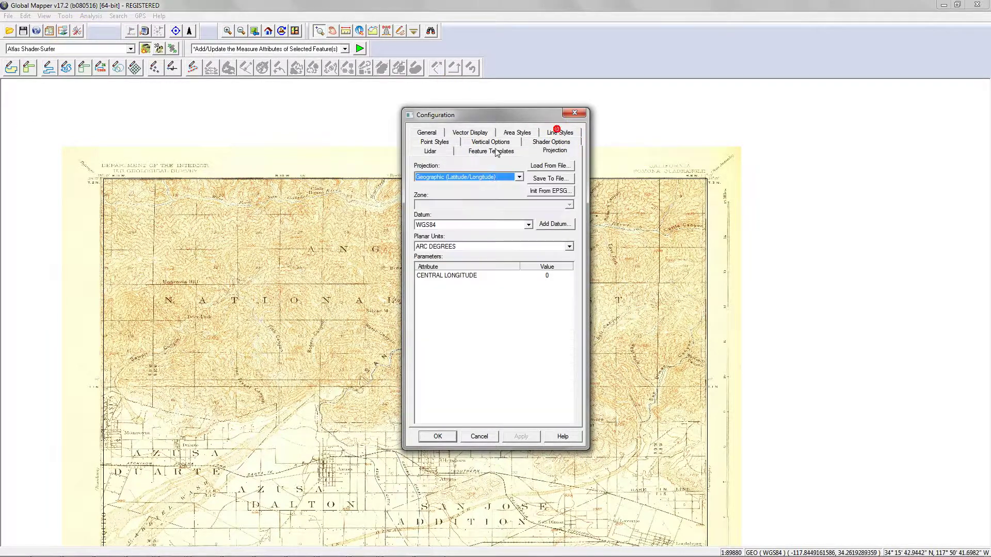
left_click(499, 178)
left_click(499, 177)
left_click(436, 436)
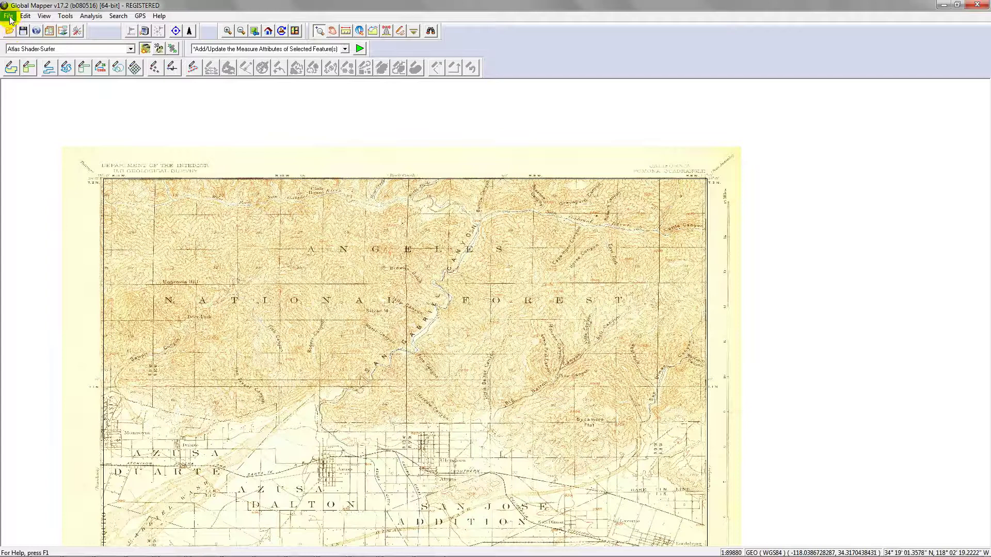
Export the Pomona map as a GeoTIFF raster, keeping the default 24-bit RGB options.
left_click(8, 16)
left_click(77, 207)
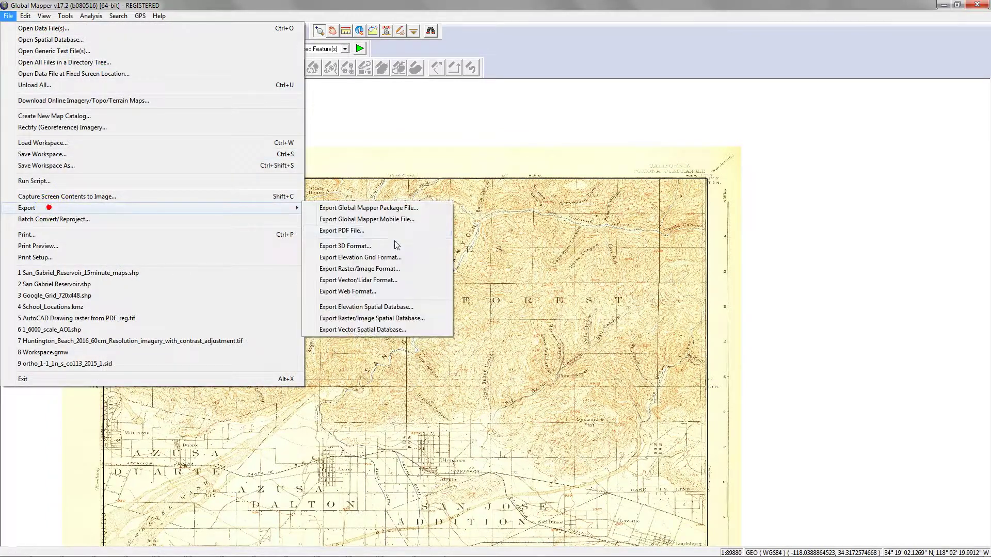
left_click(381, 271)
left_click(456, 298)
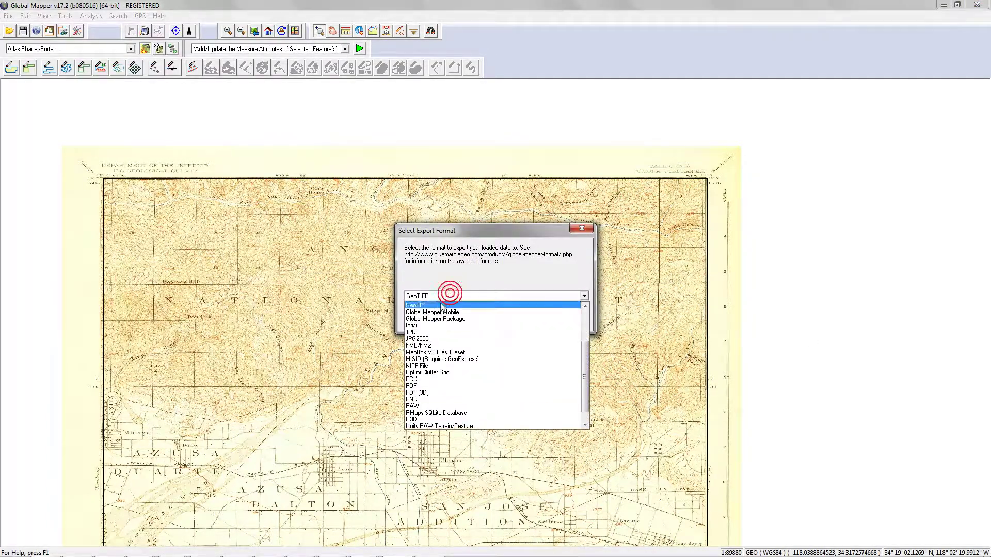
left_click(539, 271)
left_click(473, 322)
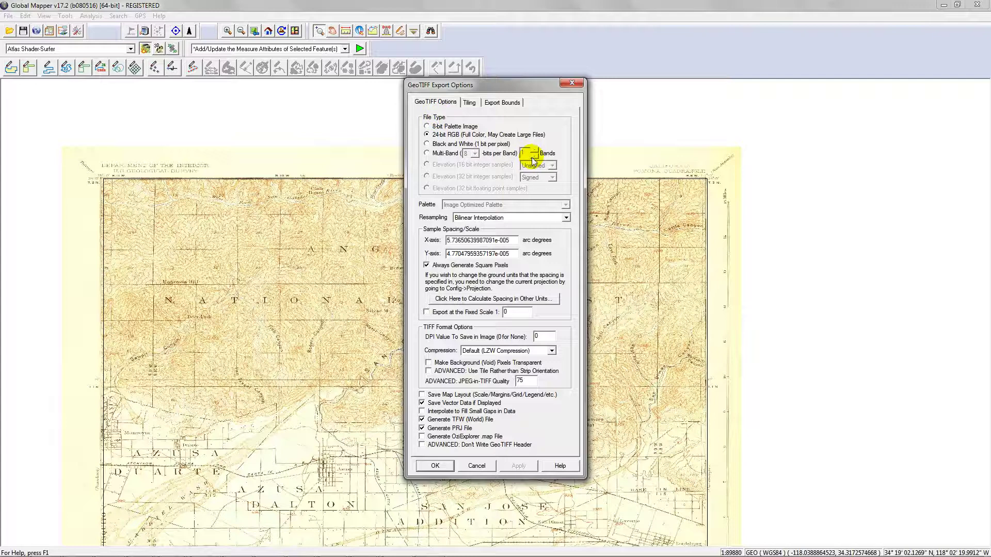
left_click(573, 82)
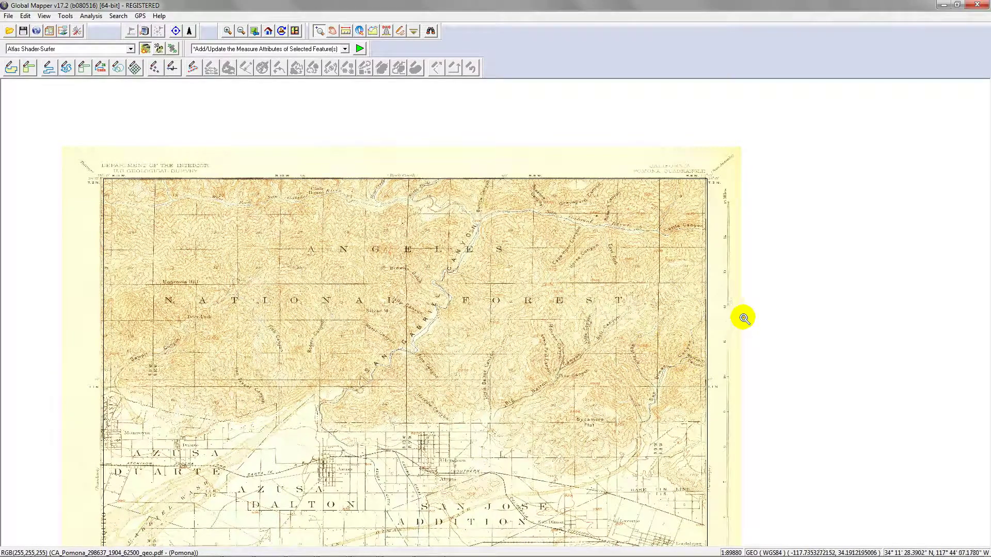